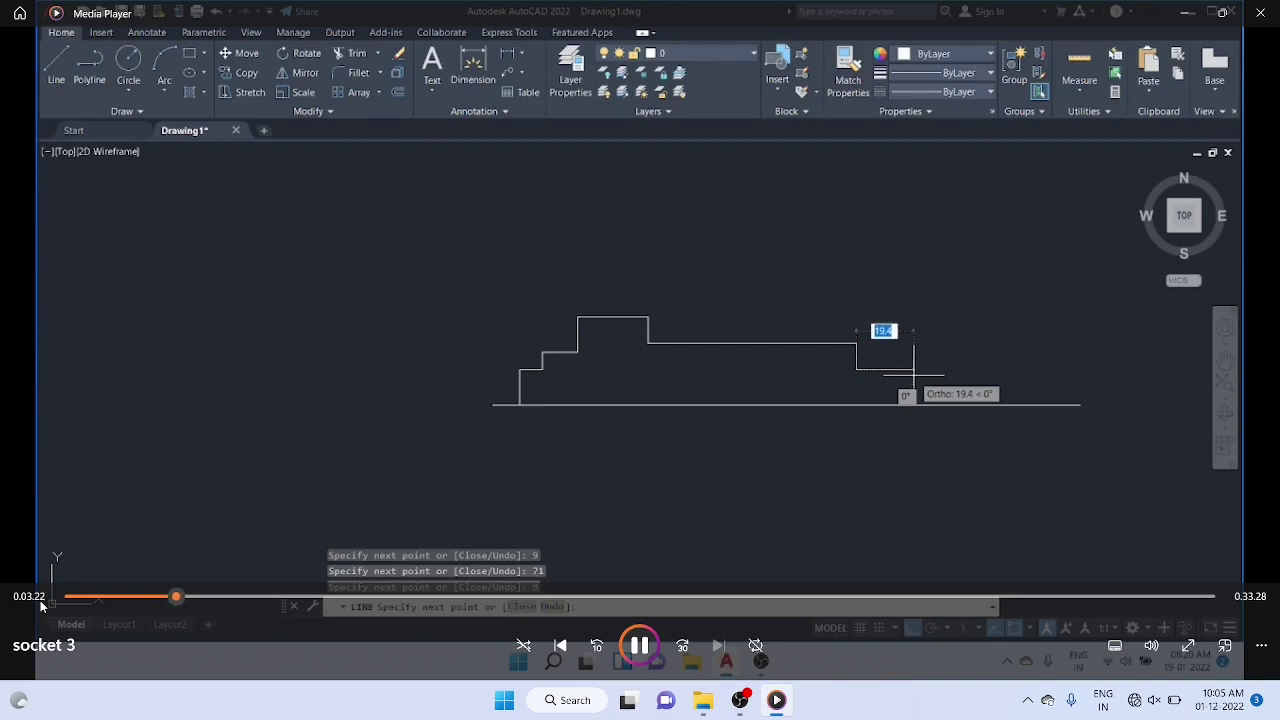
Enter a length of 10 for the next rightward profile line from the bottom of the drop.
type("10")
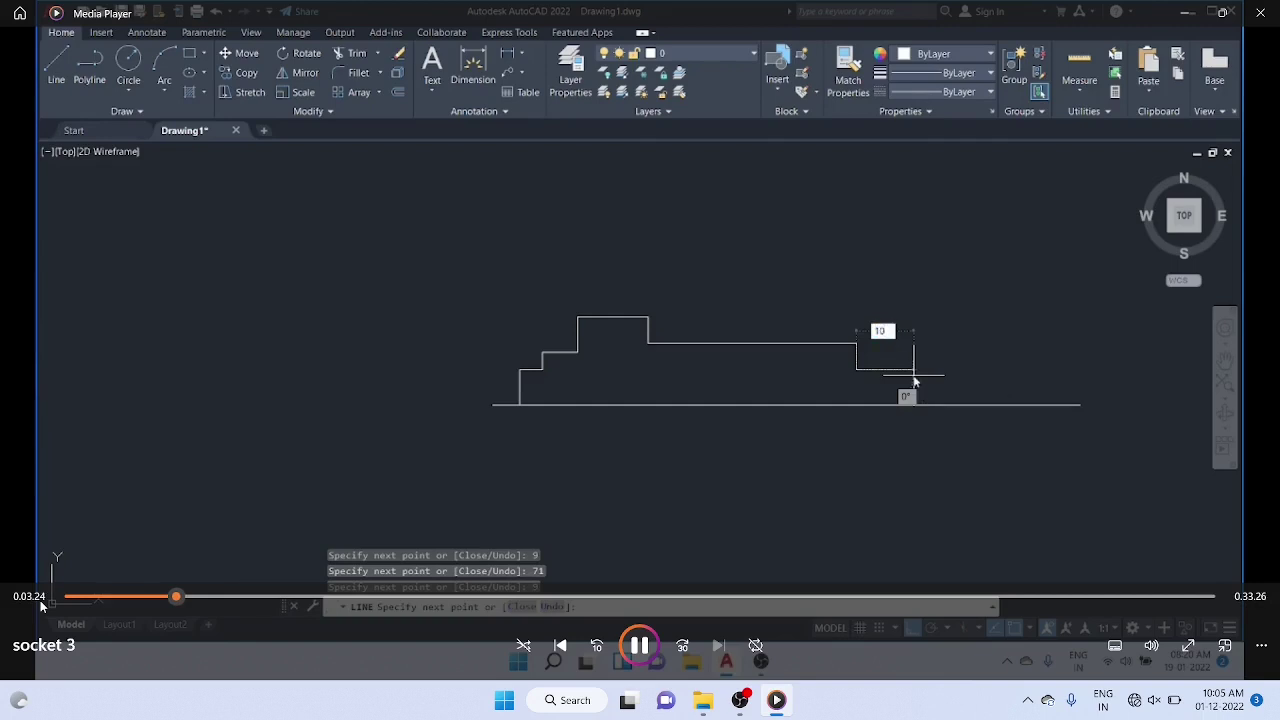